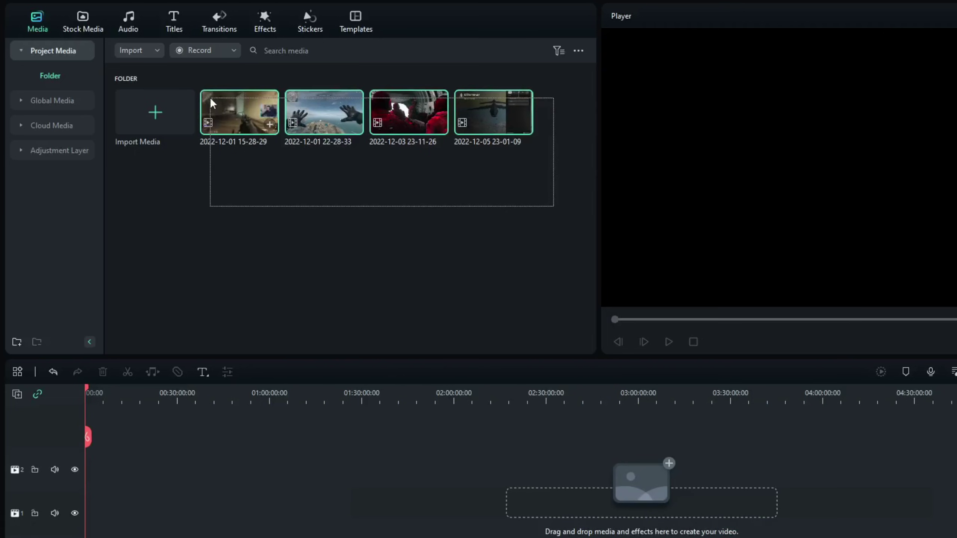
# Place the gameplay recordings on the timeline and slide the lower clip left to join them
pyautogui.moveTo(209, 97); pyautogui.dragTo(956, 450)
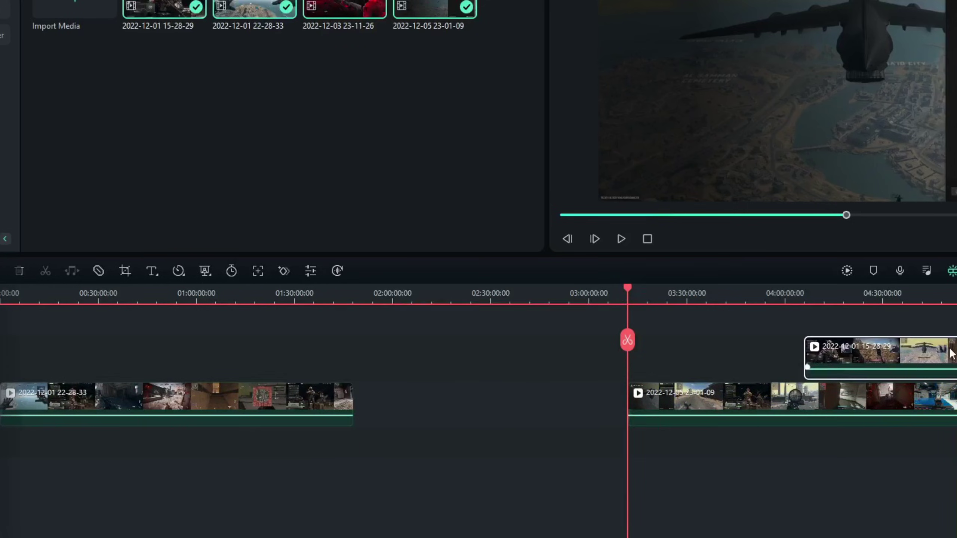
pyautogui.moveTo(791, 396); pyautogui.dragTo(515, 396)
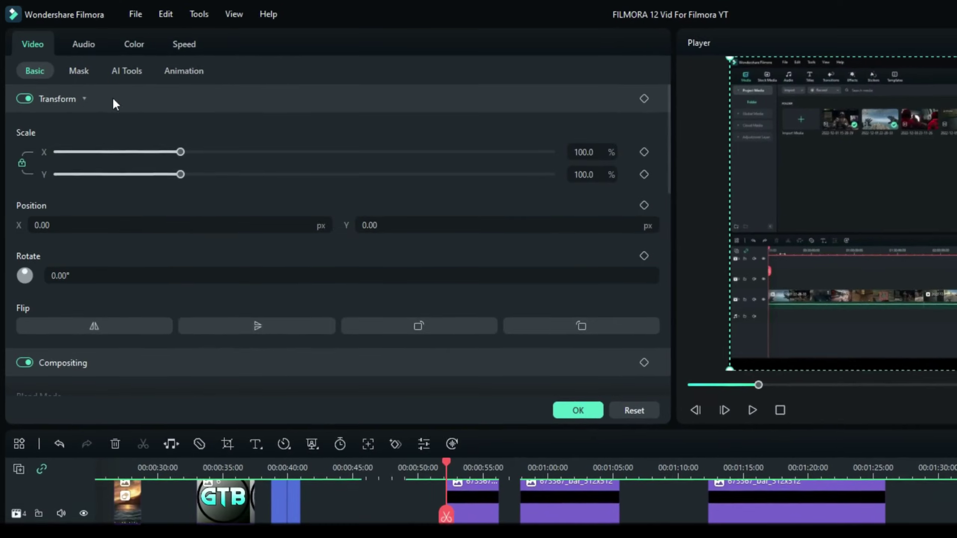
# Review the clip's video settings, collapsing Transform and expanding Drop Shadow
pyautogui.scroll(-3, 209, 270)
pyautogui.scroll(-5, 184, 279)
pyautogui.scroll(5, 184, 278)
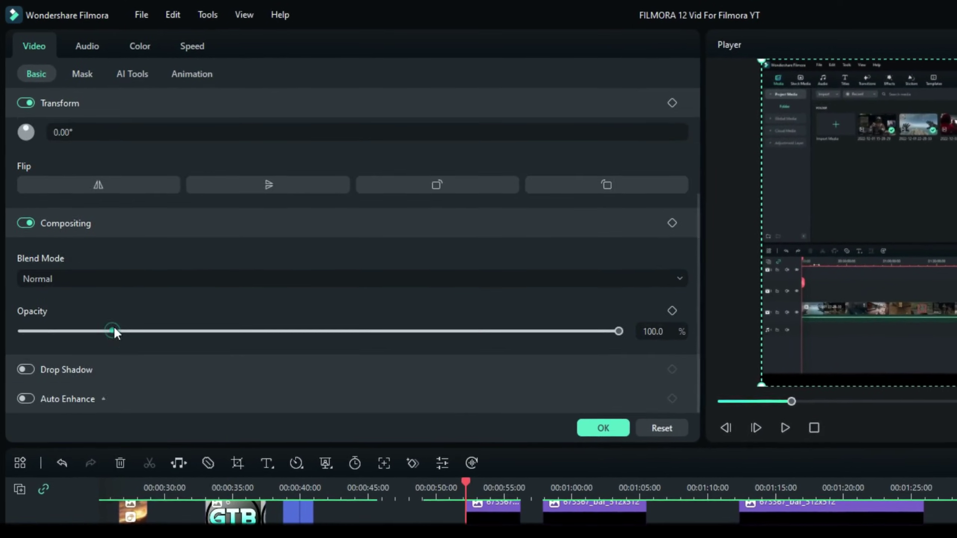
pyautogui.click(128, 72)
pyautogui.click(35, 72)
pyautogui.click(96, 101)
pyautogui.click(137, 395)
pyautogui.scroll(-3, 113, 264)
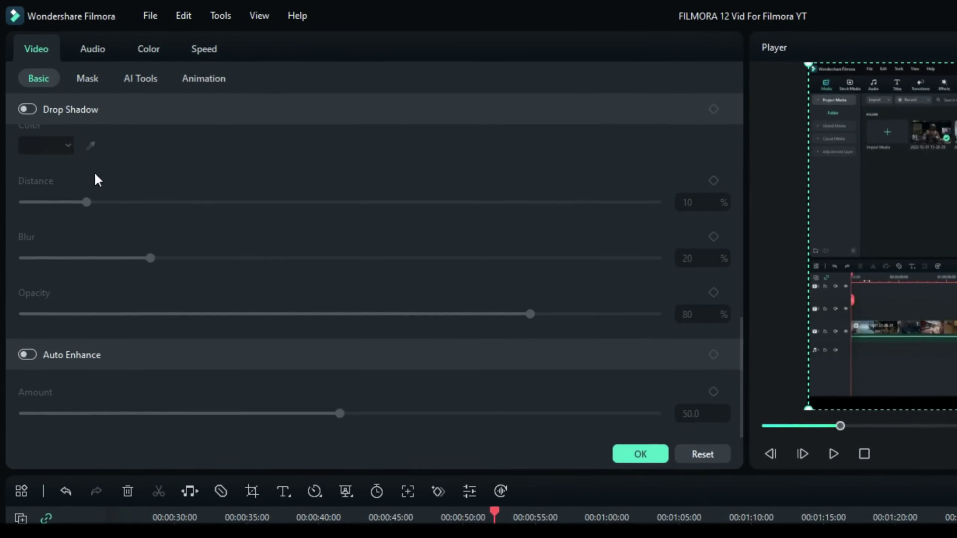
# Check the clip's AI tools, audio, colour and speed settings, then return to the media library
pyautogui.click(136, 76)
pyautogui.click(102, 95)
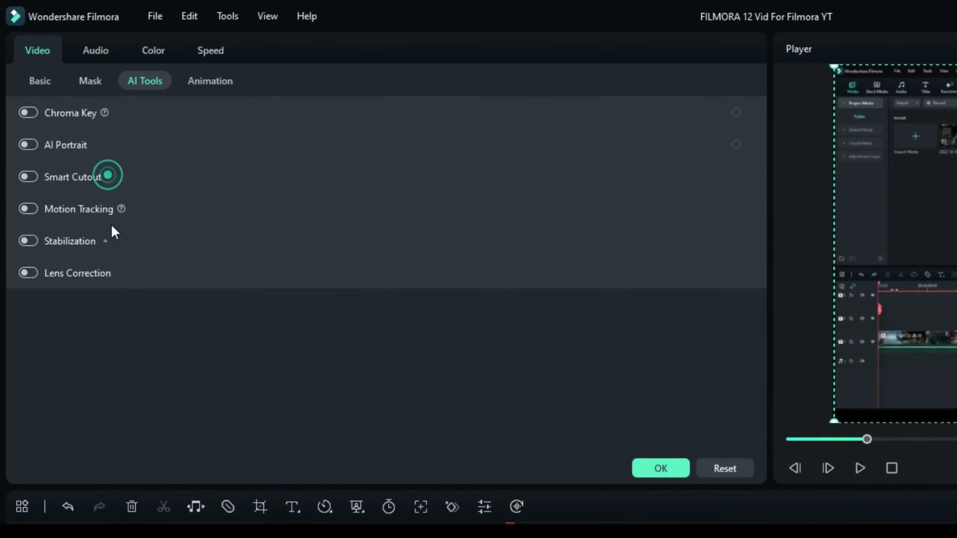
pyautogui.click(96, 50)
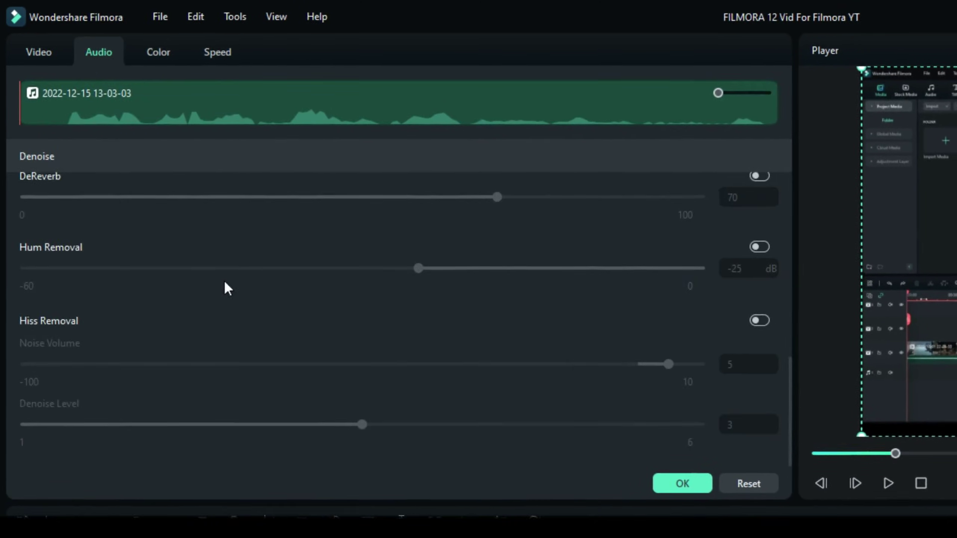
pyautogui.click(153, 50)
pyautogui.scroll(5, 144, 150)
pyautogui.click(225, 53)
pyautogui.click(705, 499)
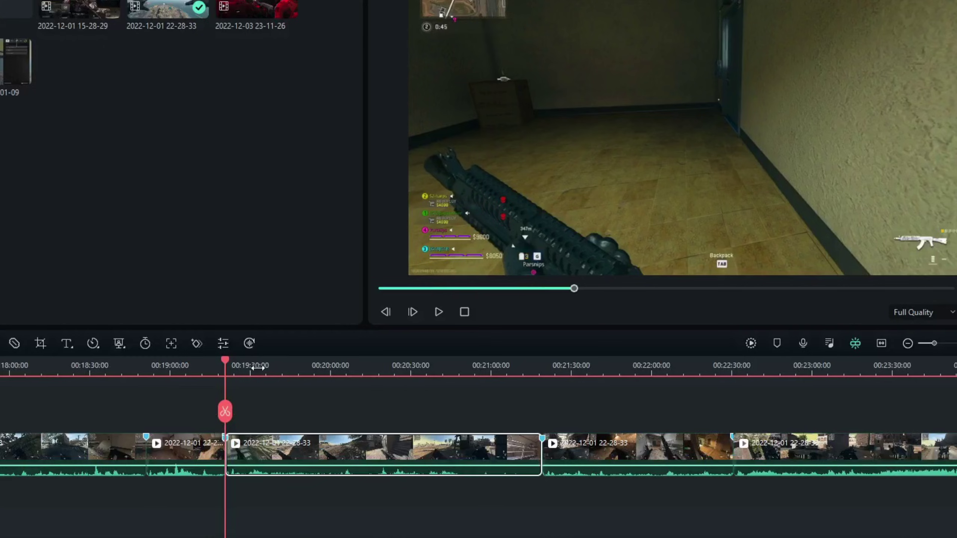
# Trim the clip's end to 00:19:15:50 and its start to 00:18:54:17, previewing in between
pyautogui.scroll(5, 485, 398)
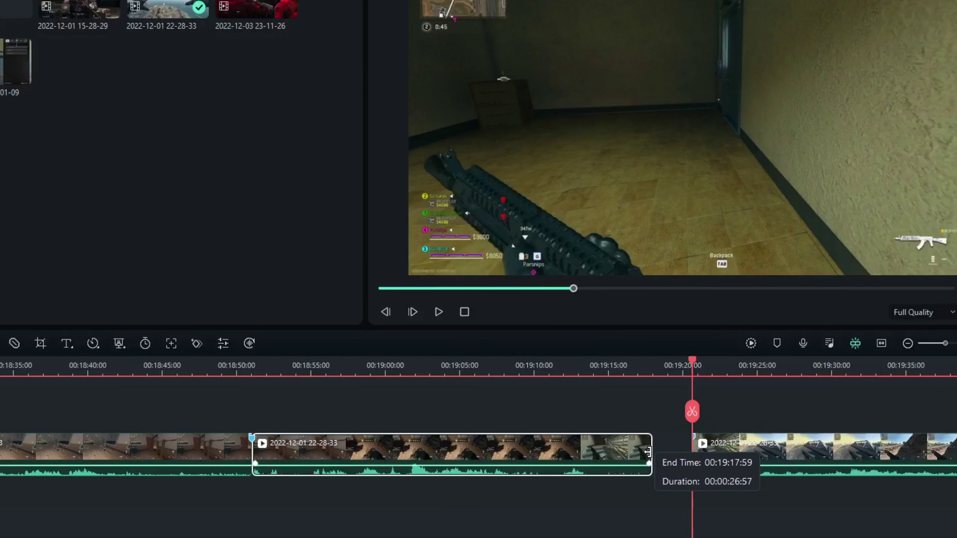
pyautogui.moveTo(648, 452); pyautogui.dragTo(585, 452)
pyautogui.click(250, 368)
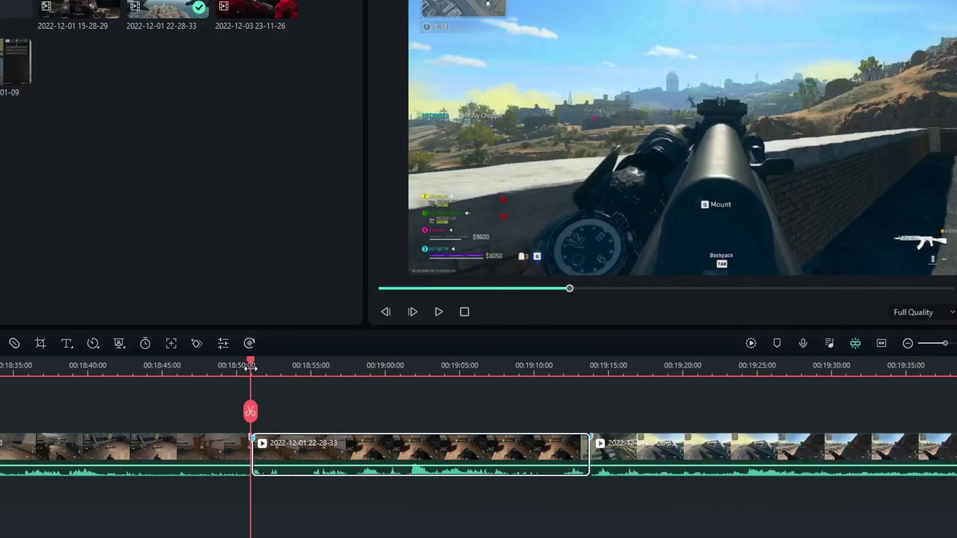
pyautogui.press('space')
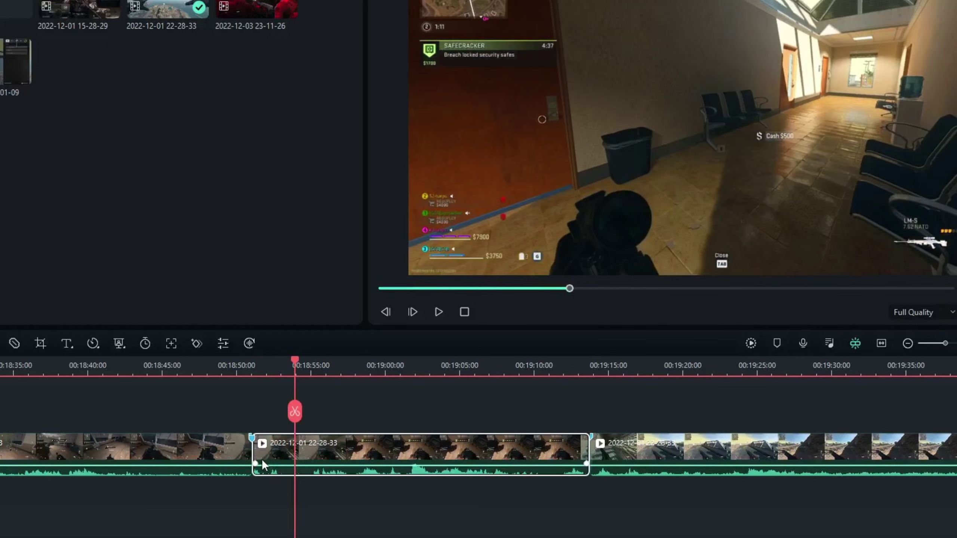
pyautogui.moveTo(263, 461); pyautogui.dragTo(313, 485)
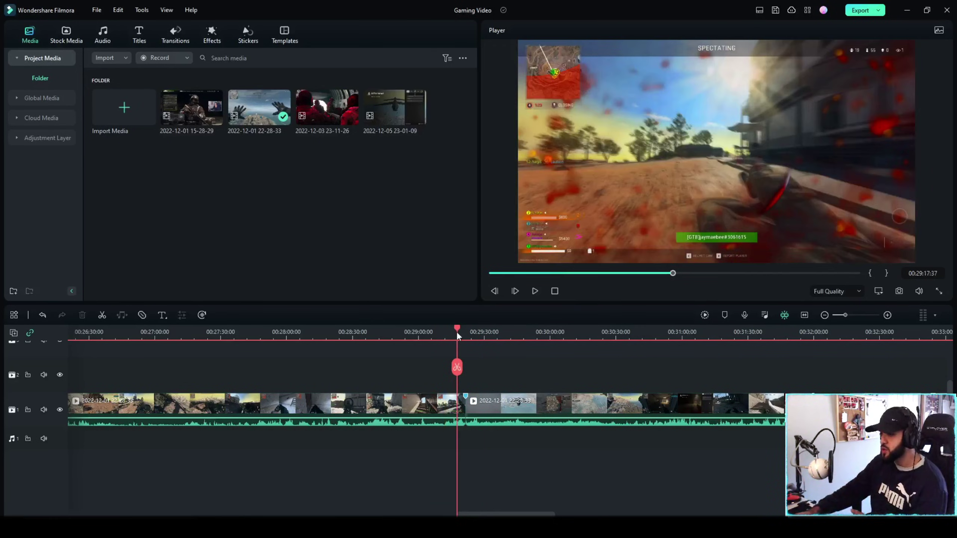
pyautogui.click(446, 332)
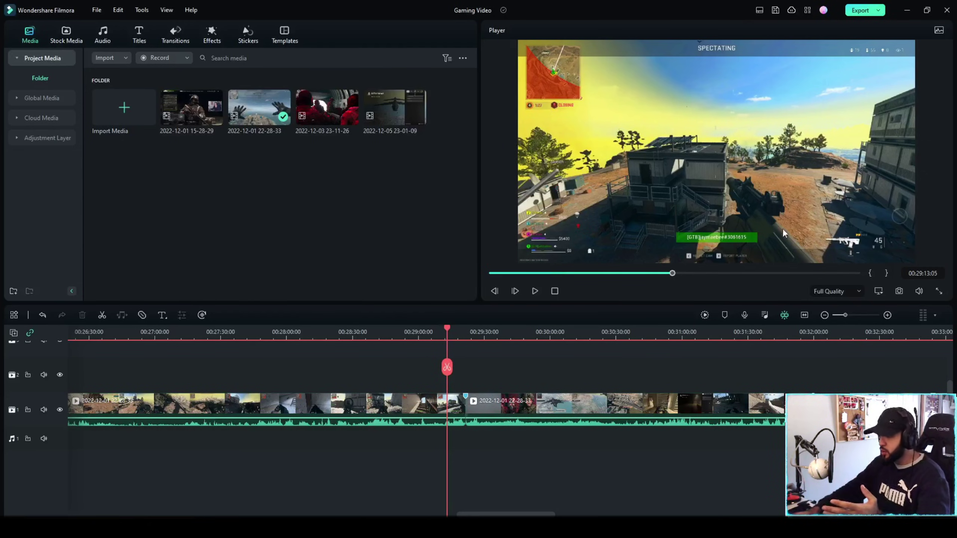
pyautogui.click(458, 334)
pyautogui.click(459, 334)
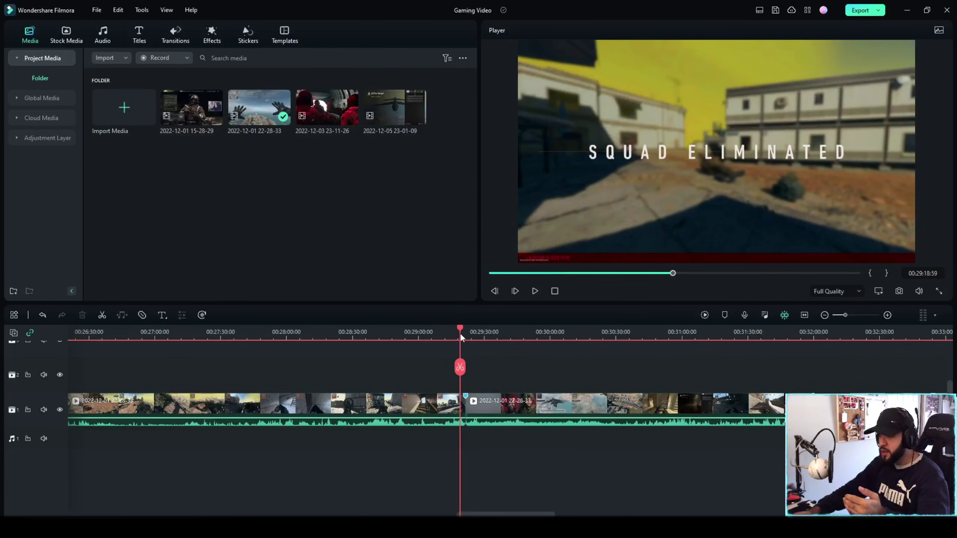
# Scrub to the cut near the airplane shot and place a Dissolve transition on it
pyautogui.click(467, 333)
pyautogui.moveTo(468, 333)
pyautogui.mouseDown()
pyautogui.moveTo(475, 335)
pyautogui.moveTo(454, 331)
pyautogui.mouseUp()
pyautogui.click(175, 35)
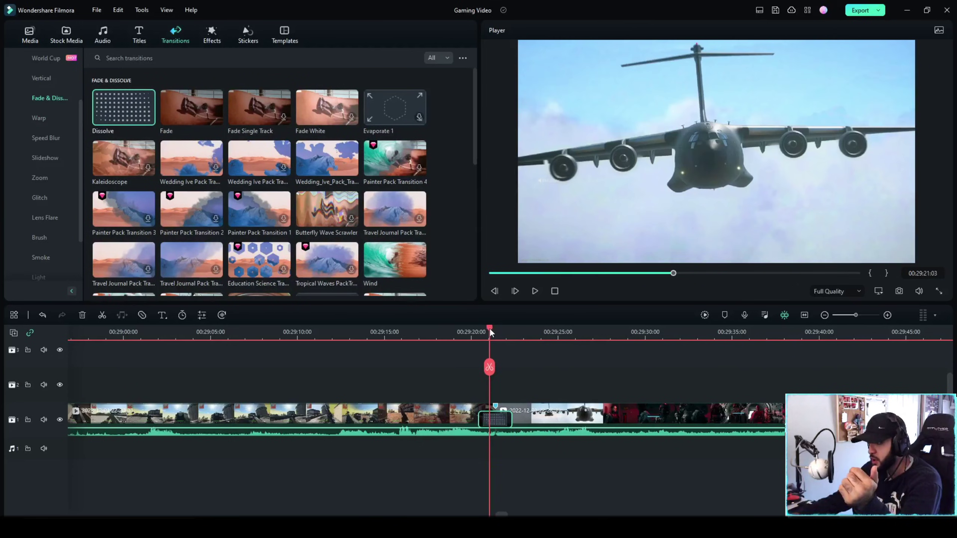
pyautogui.moveTo(489, 327); pyautogui.dragTo(520, 332)
# Play back the Dissolve transition and browse further transitions
pyautogui.scroll(-4, 342, 181)
pyautogui.scroll(-3, 342, 180)
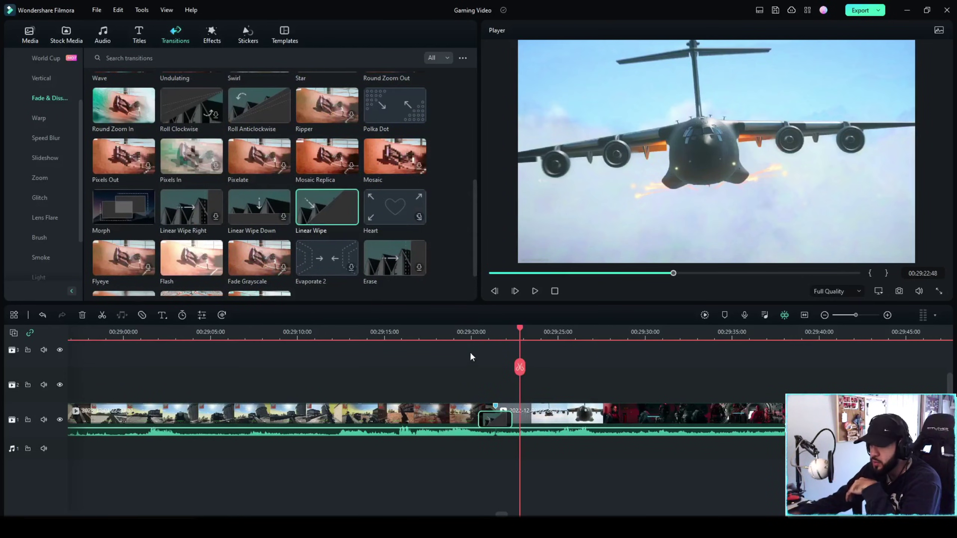
pyautogui.click(534, 290)
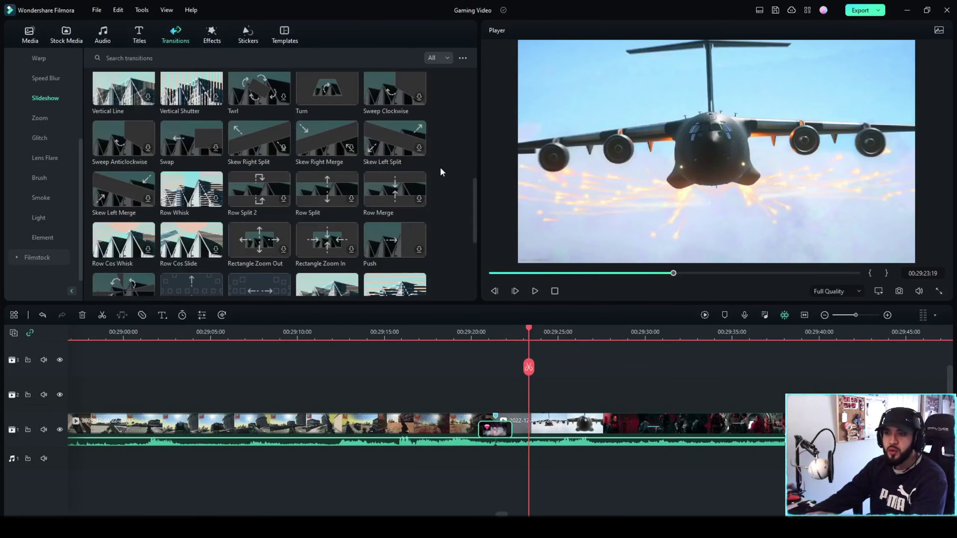
pyautogui.scroll(-5, 427, 164)
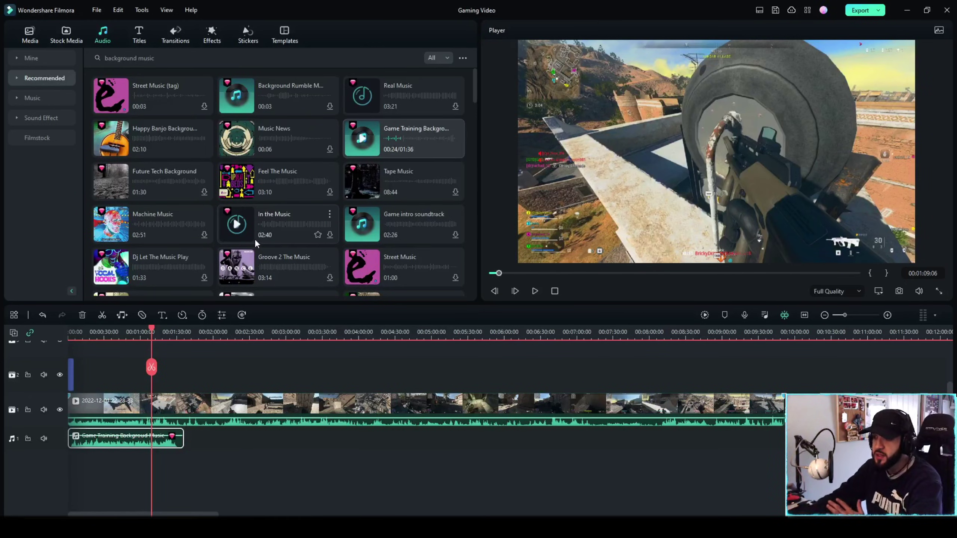
# Enable Audio Stretch on Game Training Background Music and stretch it to about 10:00
pyautogui.scroll(-3, 255, 243)
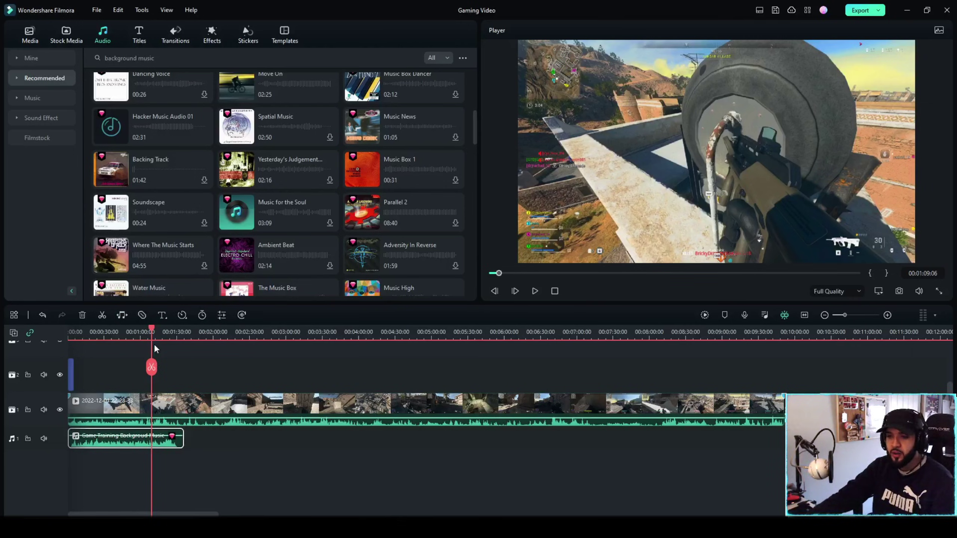
pyautogui.click(126, 314)
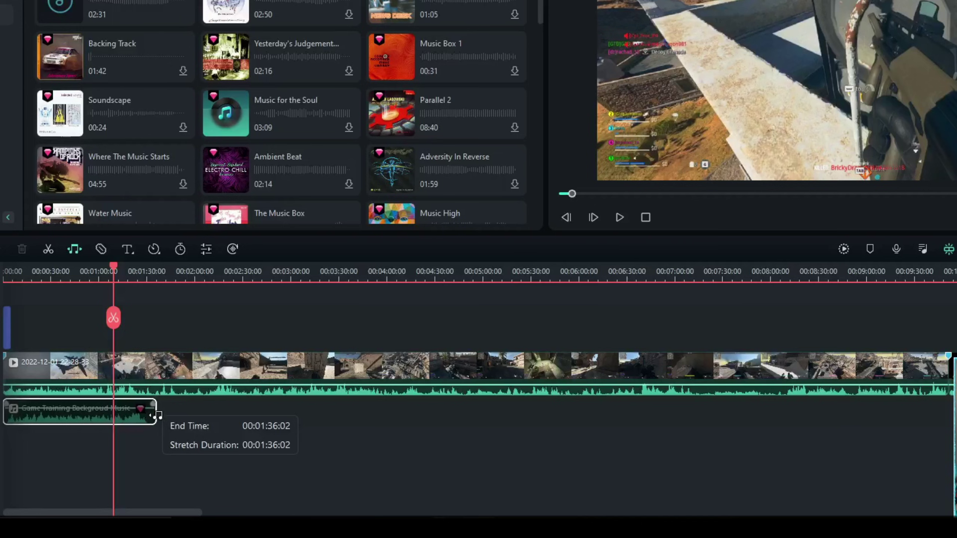
pyautogui.moveTo(157, 415); pyautogui.dragTo(945, 452)
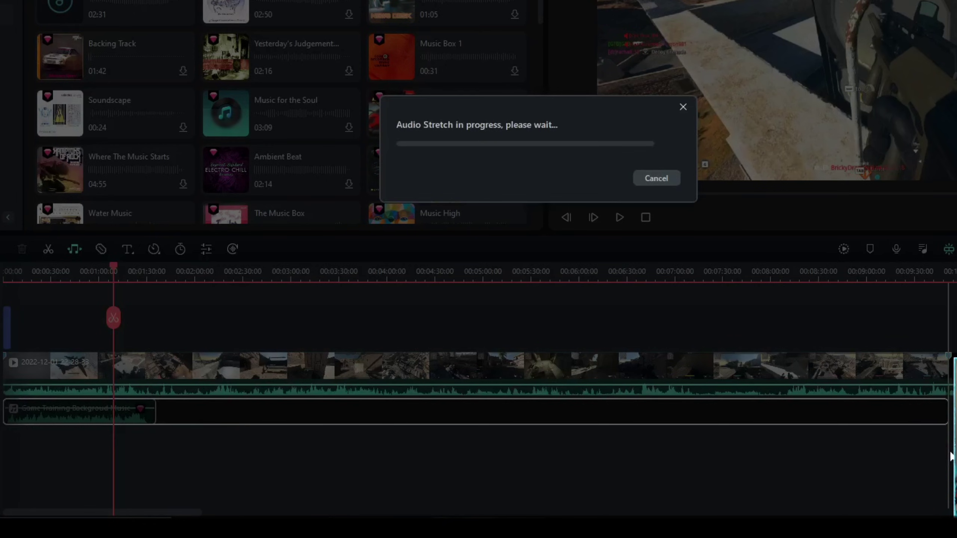
pyautogui.click(24, 118)
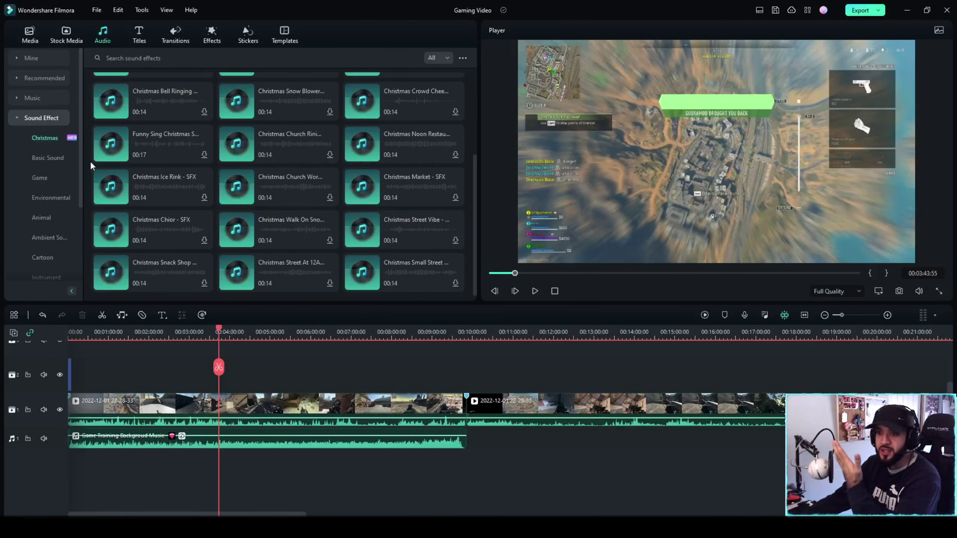
# Split the background music at about 06:40 and move the second half to about 07:10
pyautogui.moveTo(438, 330); pyautogui.dragTo(237, 333)
pyautogui.scroll(5, 237, 334)
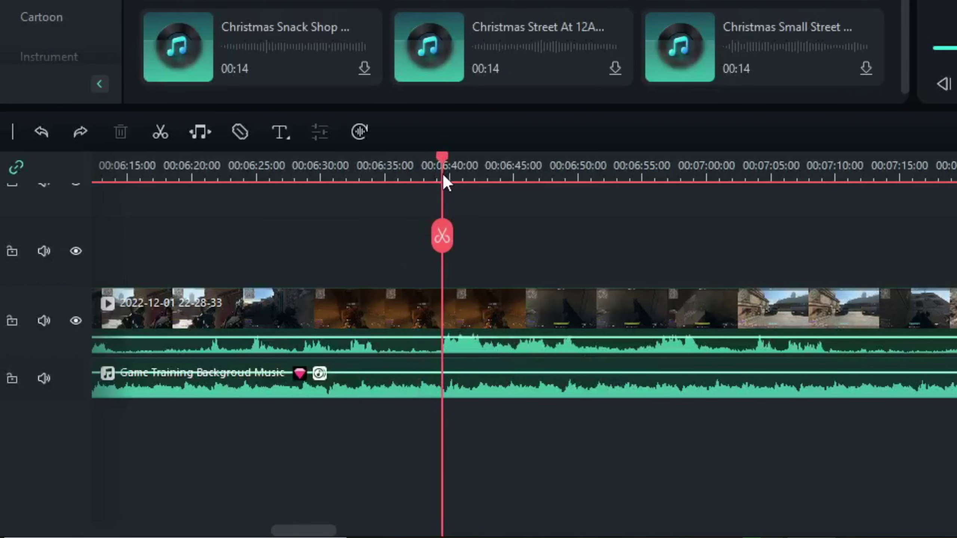
pyautogui.click(447, 376)
pyautogui.click(439, 241)
pyautogui.moveTo(163, 393); pyautogui.dragTo(553, 385)
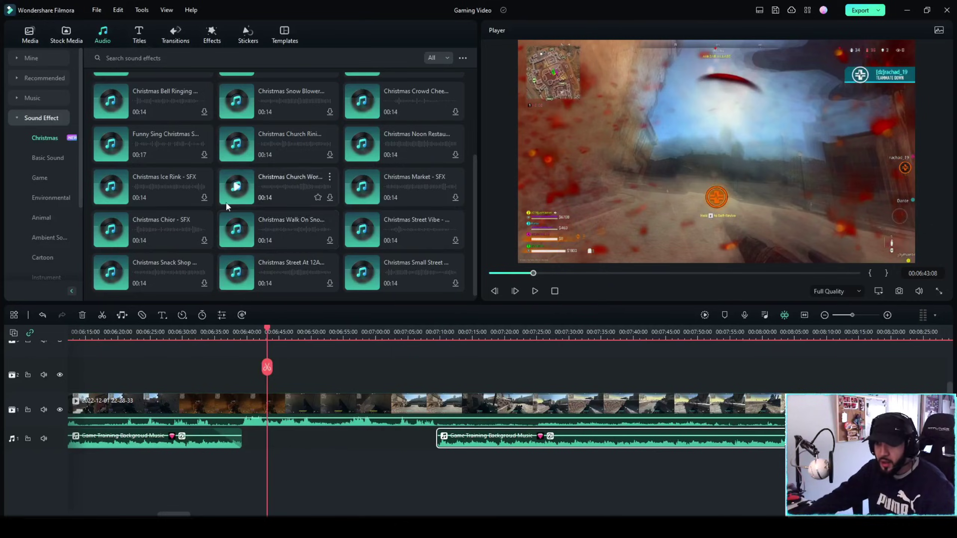
# Search sound effects for 'danger' and drop one into the gap at 06:42, then play it
pyautogui.click(172, 54)
pyautogui.write('danger')
pyautogui.press('Return')
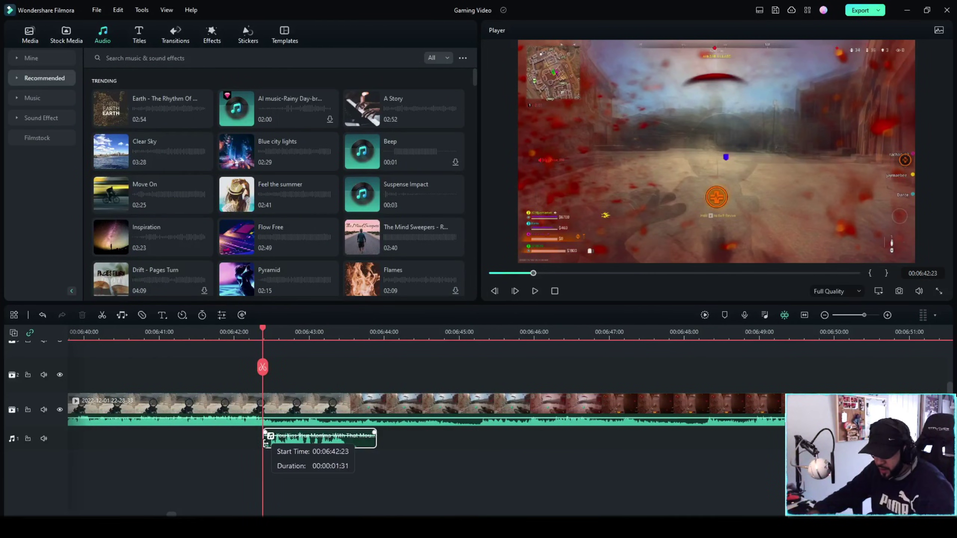
pyautogui.moveTo(266, 443); pyautogui.dragTo(266, 443)
pyautogui.hotkey('ctrl', '-')
pyautogui.click(185, 330)
pyautogui.press('space')
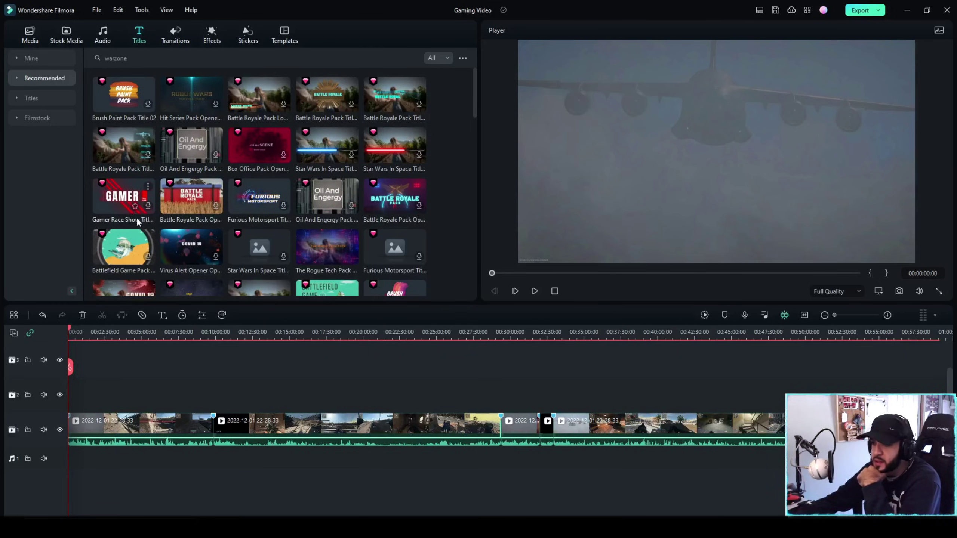
# Download the Gamer Race Show title and list similar titles, dismissing the filter tip
pyautogui.click(147, 206)
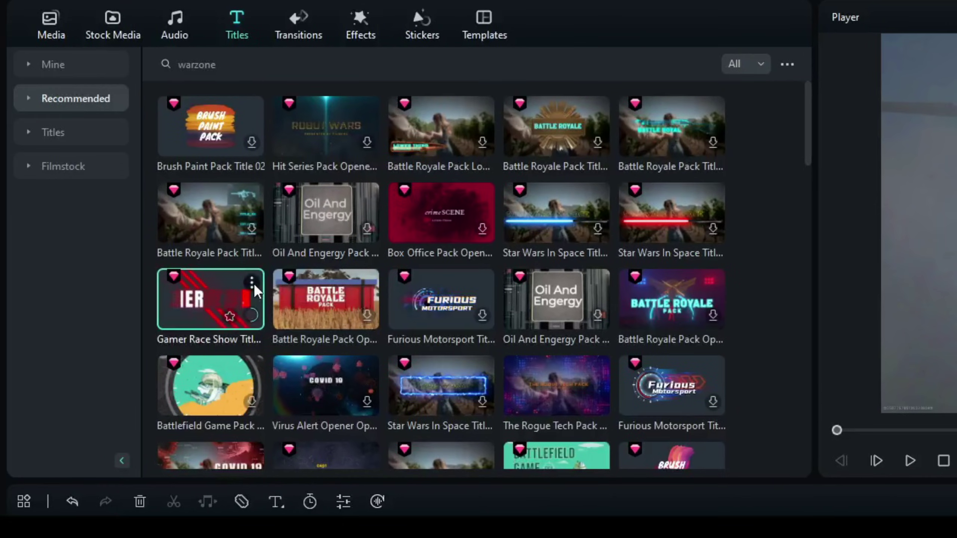
pyautogui.click(218, 261)
pyautogui.click(286, 378)
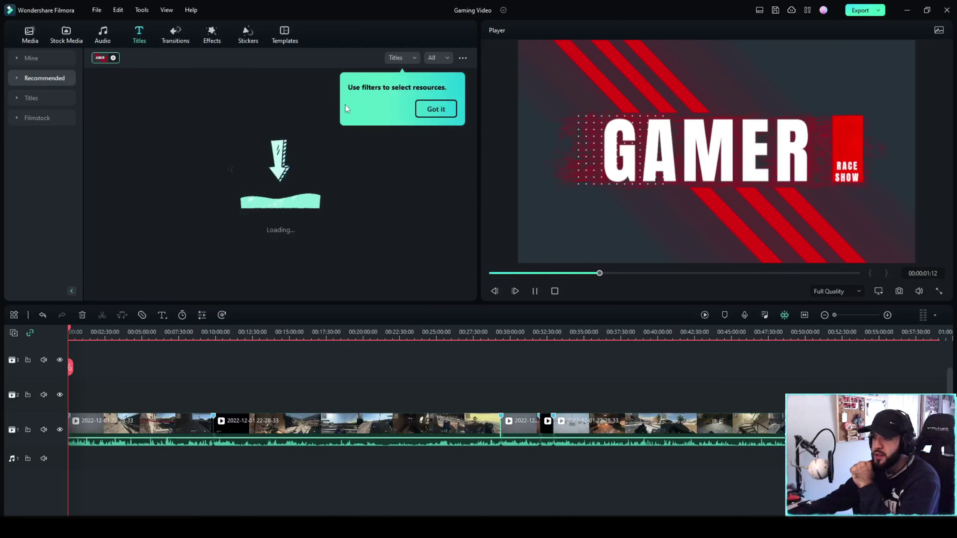
pyautogui.click(430, 110)
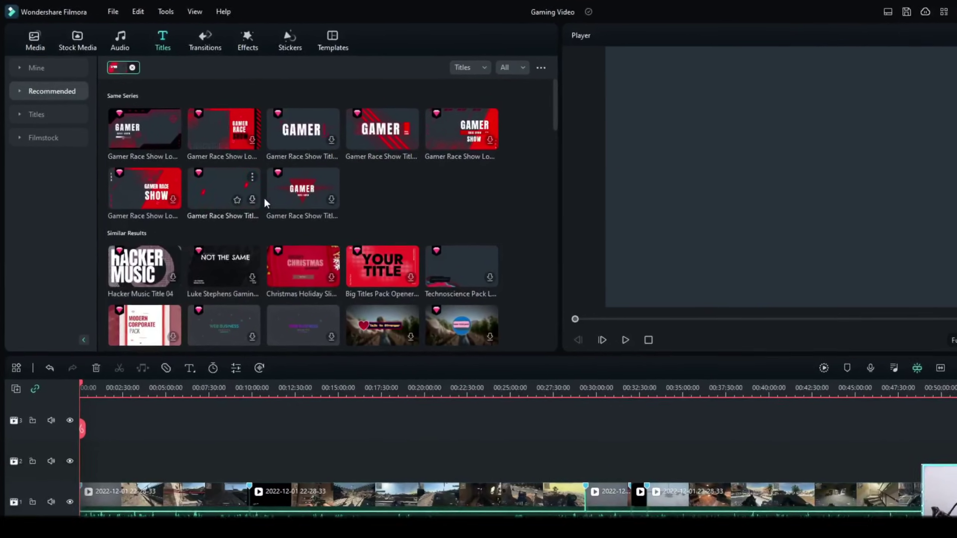
pyautogui.scroll(-5, 301, 226)
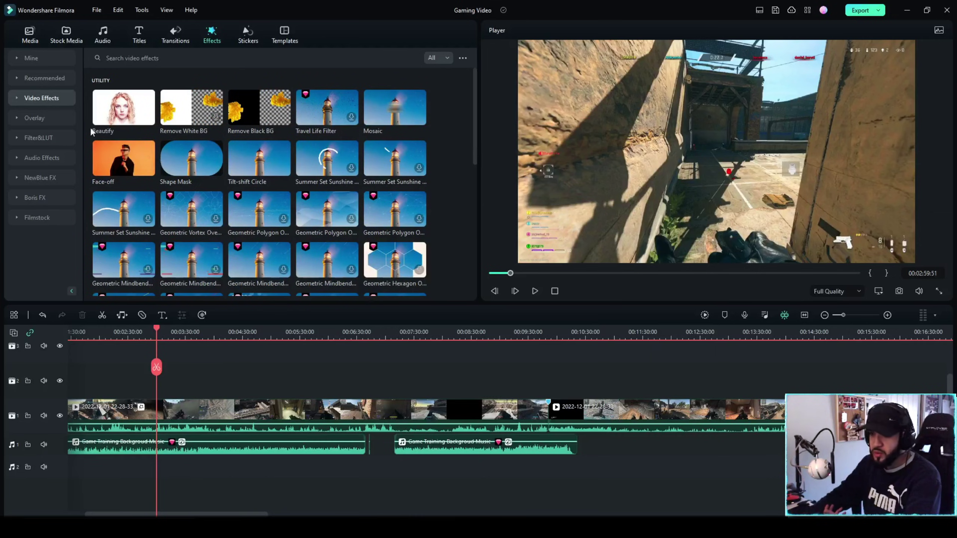
# Browse Distortion and Opening video effects, Christmas overlays, then the Boris FX collection
pyautogui.click(16, 97)
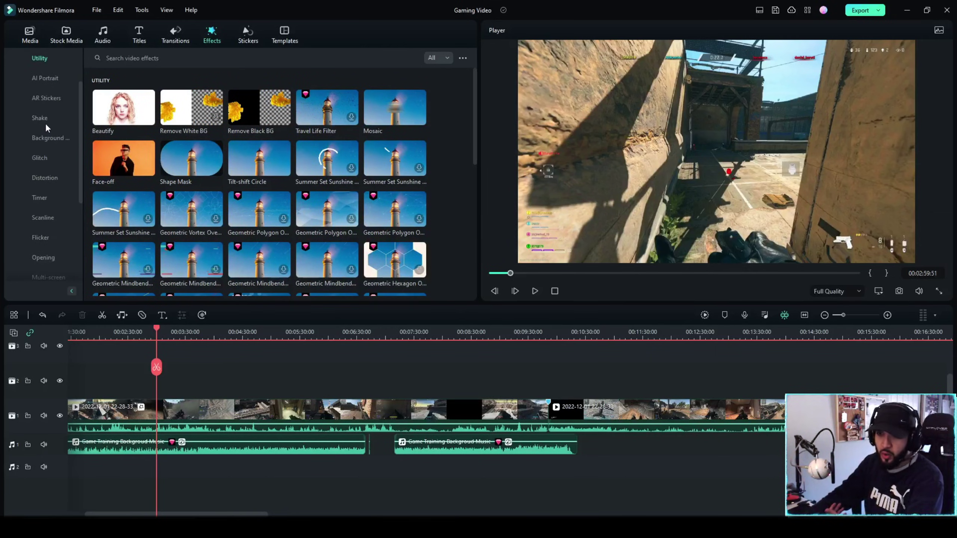
pyautogui.click(45, 176)
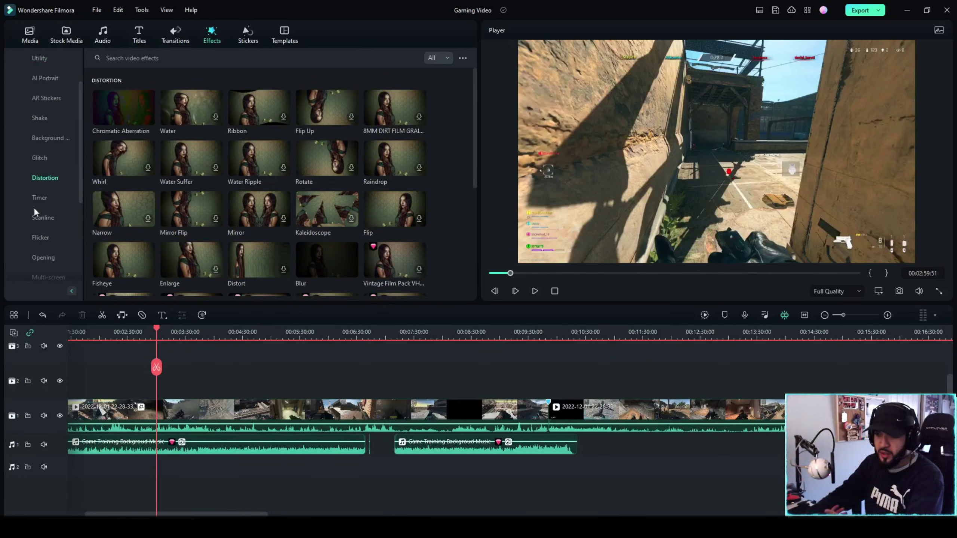
pyautogui.click(43, 257)
pyautogui.scroll(15, 108, 144)
pyautogui.scroll(-3, 182, 161)
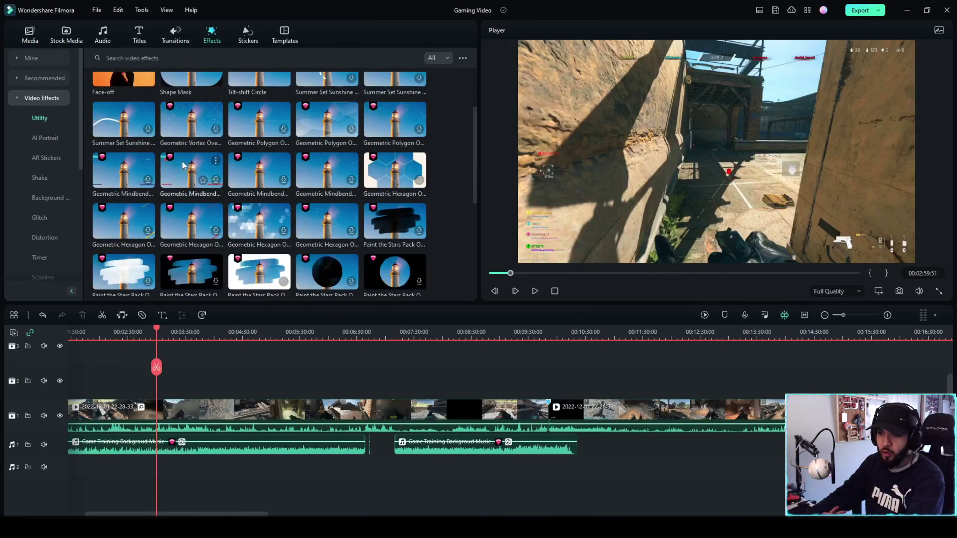
pyautogui.click(31, 157)
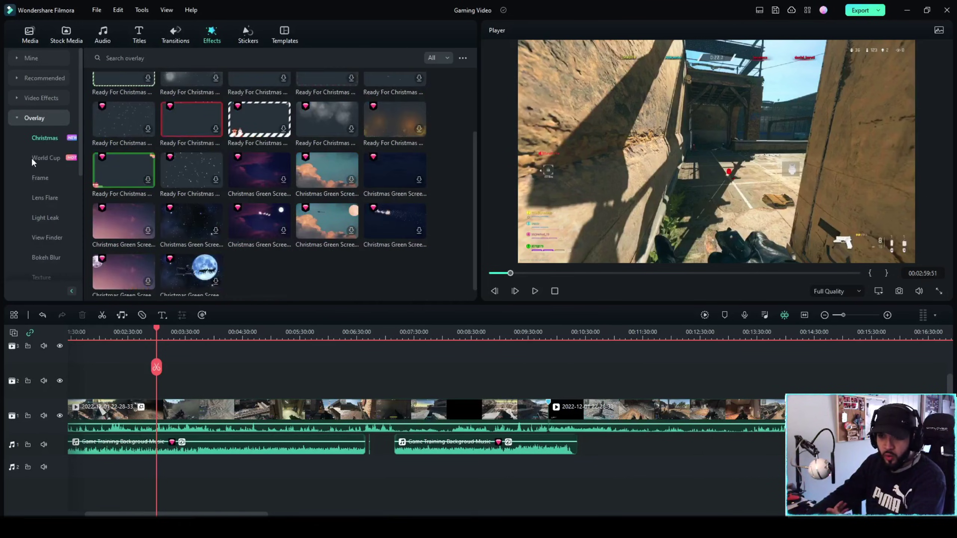
pyautogui.click(25, 118)
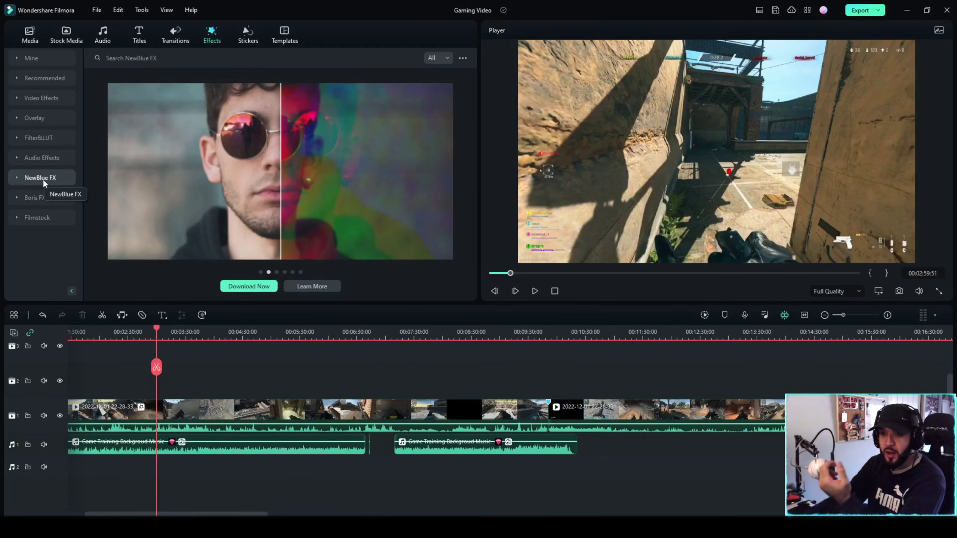
pyautogui.click(40, 200)
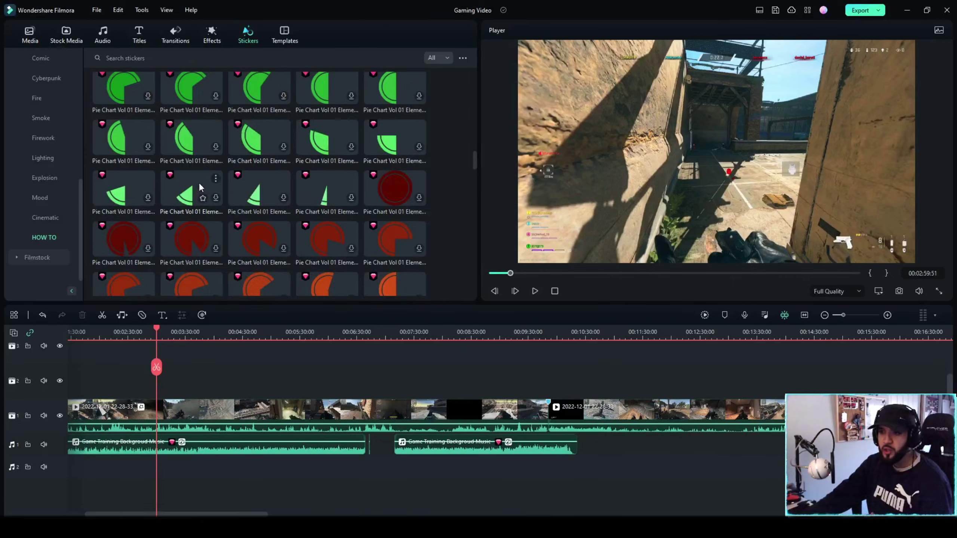
# Scroll through the sticker categories and open the File menu
pyautogui.scroll(-10, 215, 182)
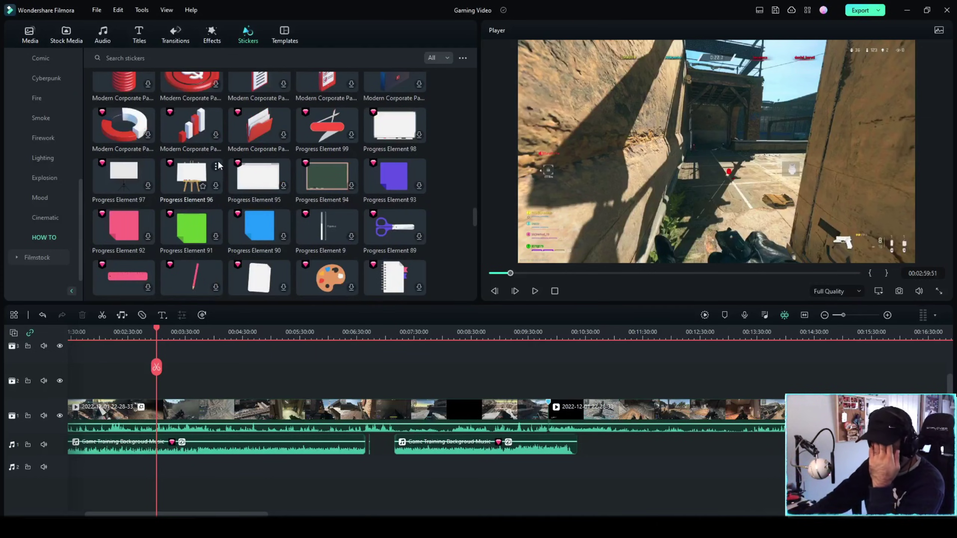
pyautogui.scroll(-3, 219, 163)
pyautogui.scroll(10, 218, 162)
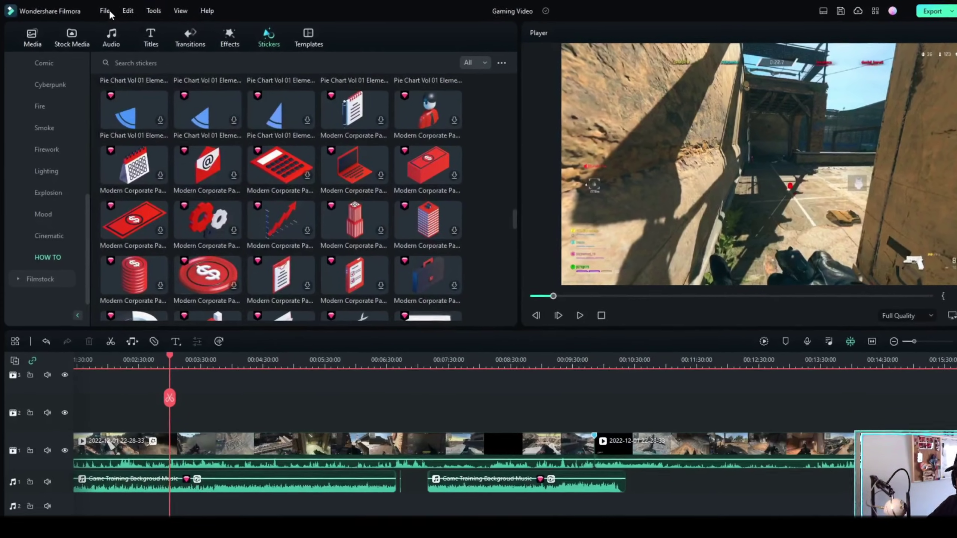
pyautogui.click(106, 10)
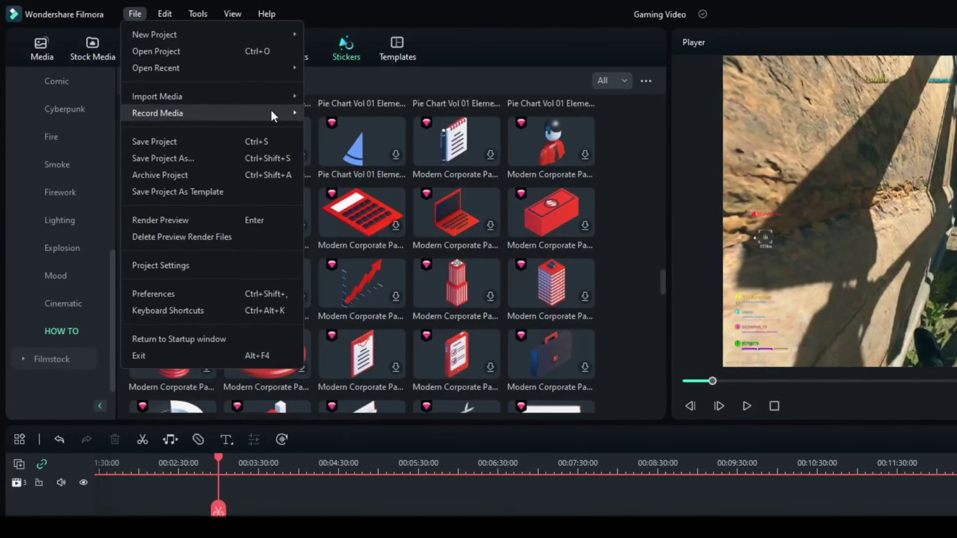
# Browse the World Cup stickers, then switch to the Templates library
pyautogui.moveTo(260, 107)
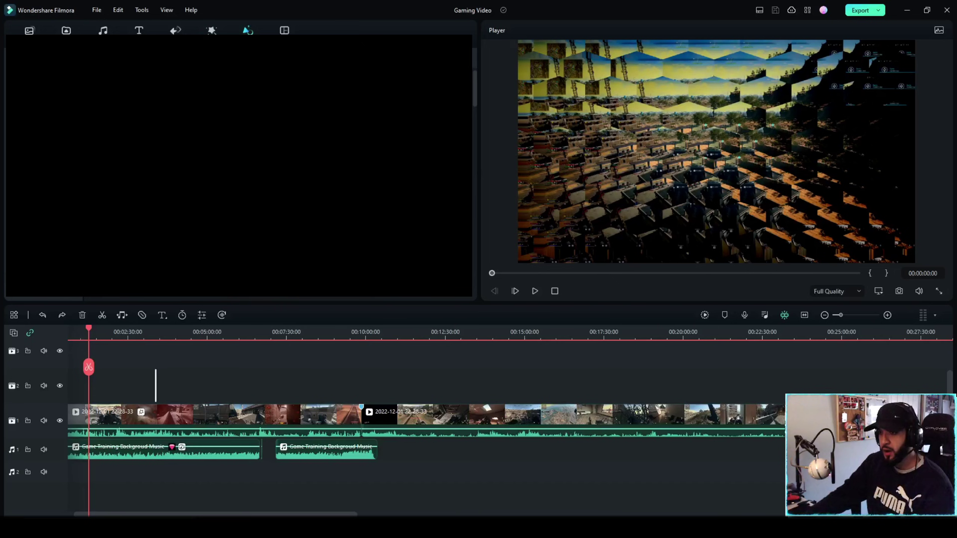
pyautogui.click(39, 177)
pyautogui.click(45, 97)
pyautogui.scroll(-20, 327, 199)
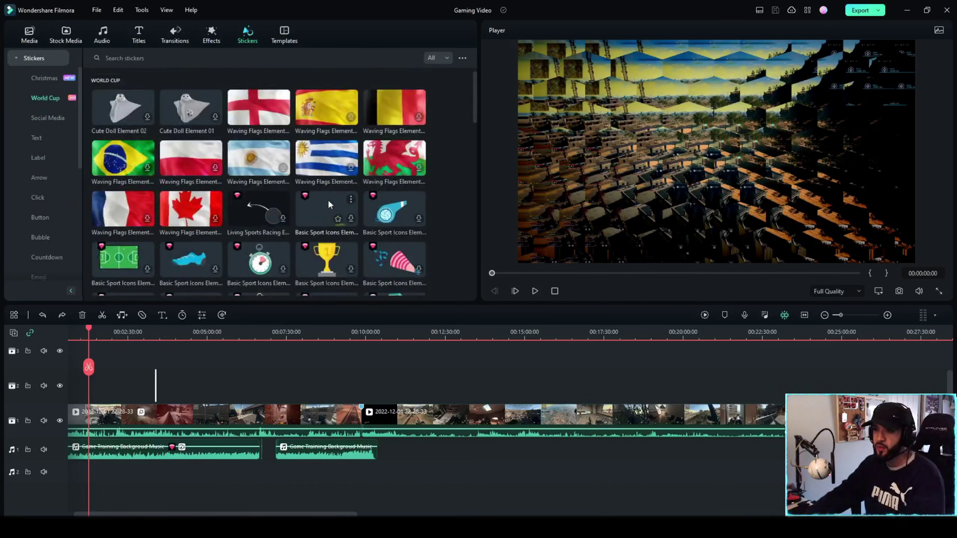
pyautogui.scroll(-20, 332, 208)
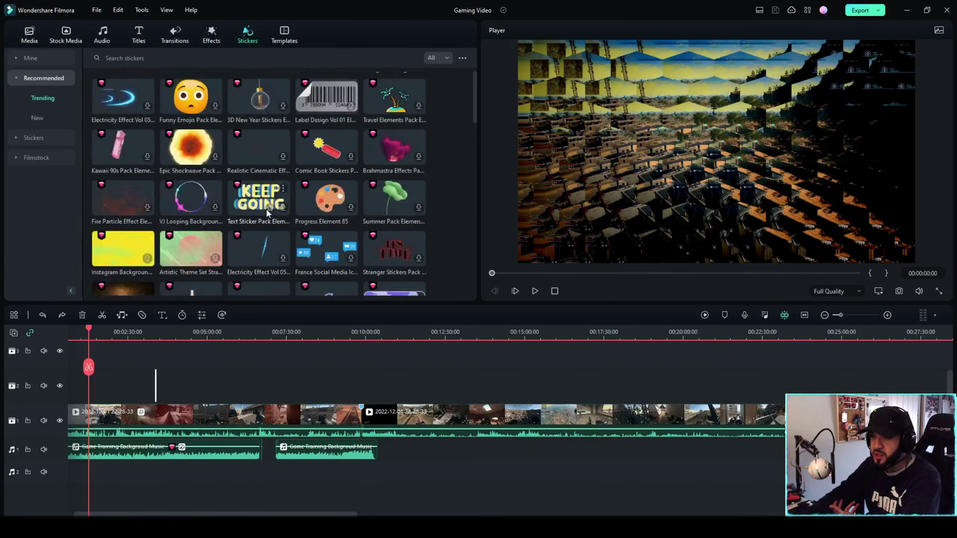
pyautogui.click(212, 34)
pyautogui.click(284, 34)
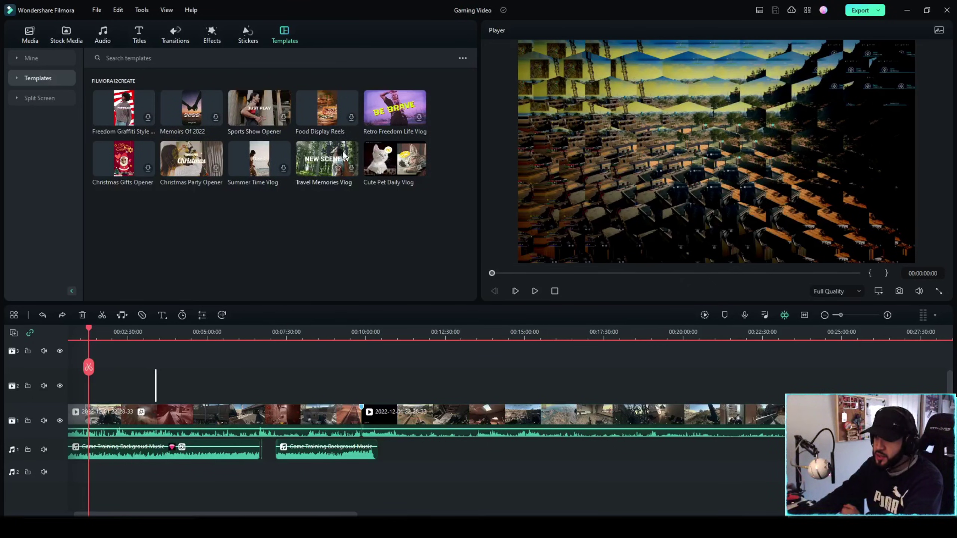
# Browse the Split Screen Mock-up templates, then the End Screen templates
pyautogui.click(39, 97)
pyautogui.click(28, 192)
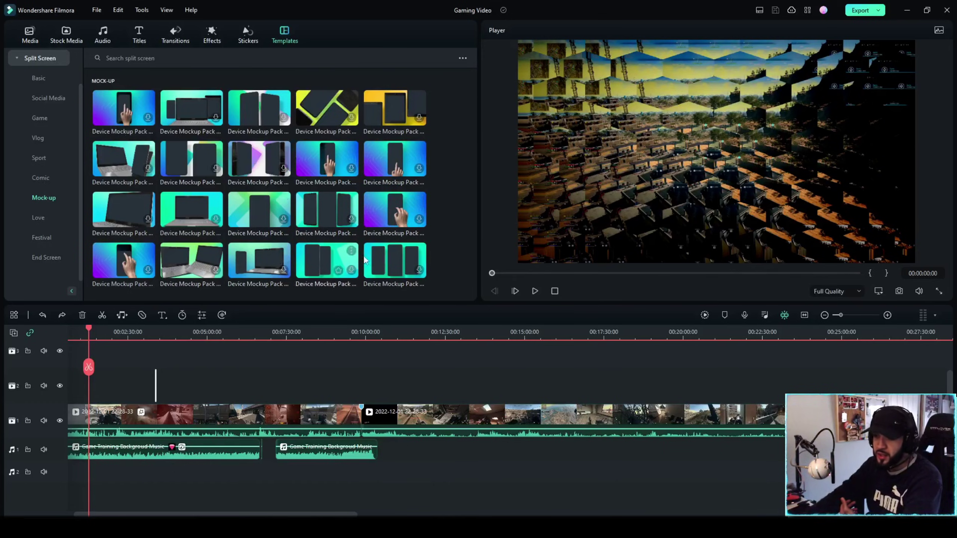
pyautogui.click(46, 257)
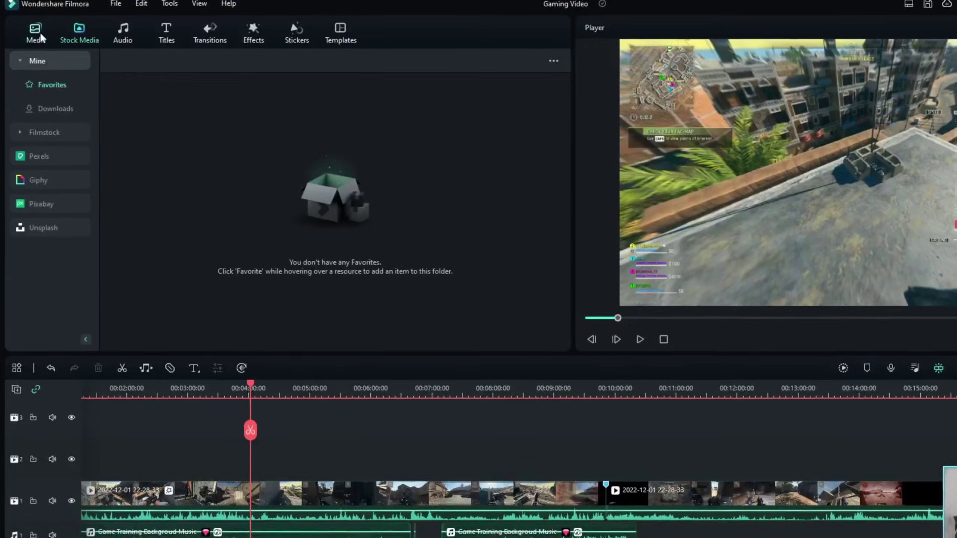
# Drag a preset Adjustment Layer onto the track above the gameplay and zoom the timeline out
pyautogui.click(31, 33)
pyautogui.click(76, 147)
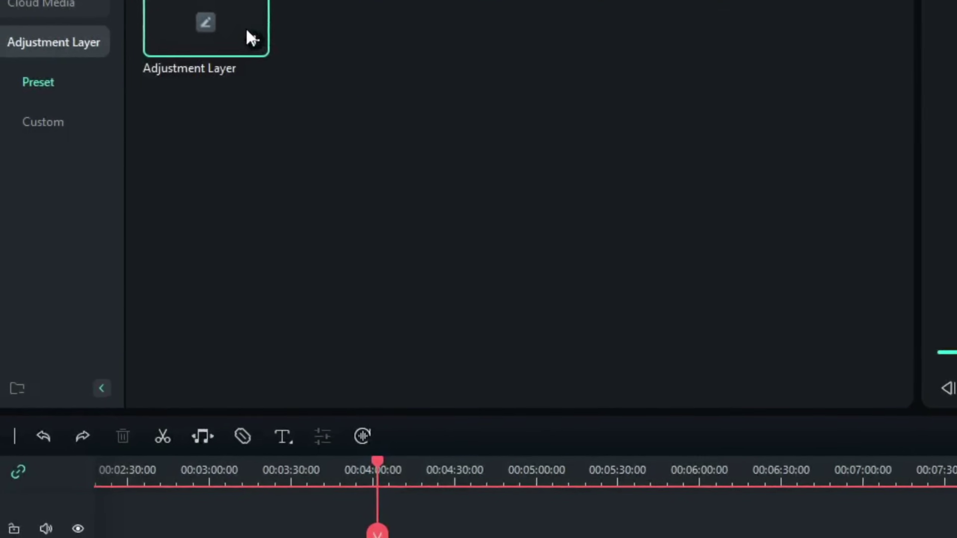
pyautogui.moveTo(251, 37); pyautogui.dragTo(735, 316)
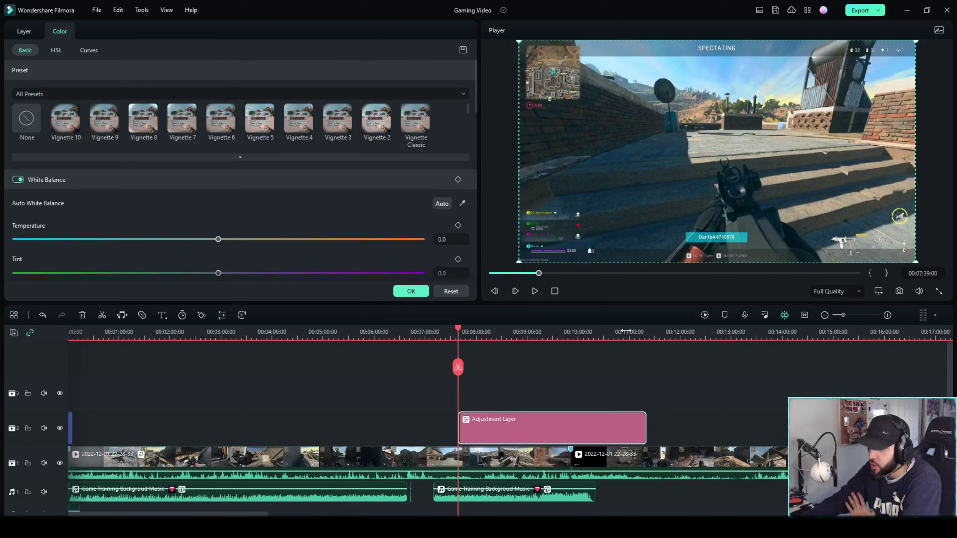
pyautogui.moveTo(627, 331); pyautogui.dragTo(523, 327)
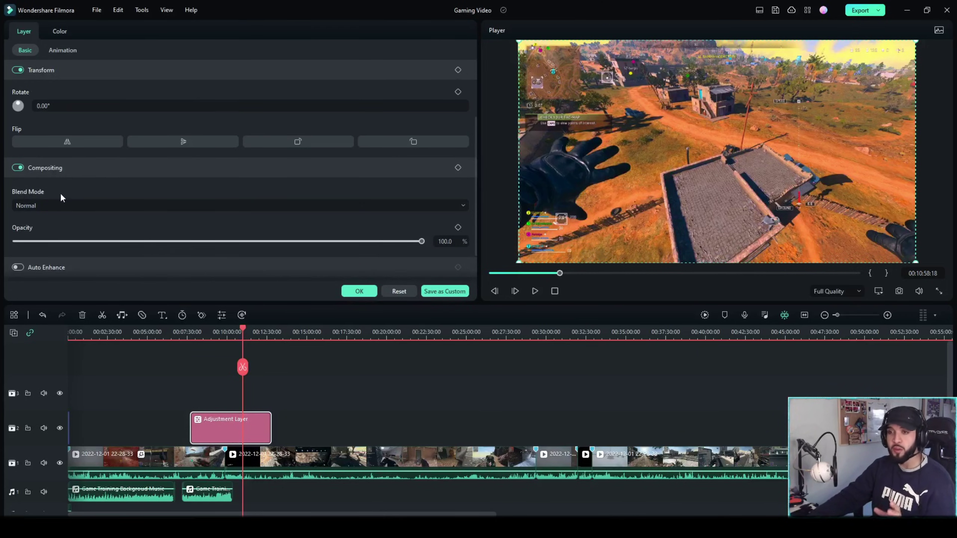
pyautogui.click(60, 31)
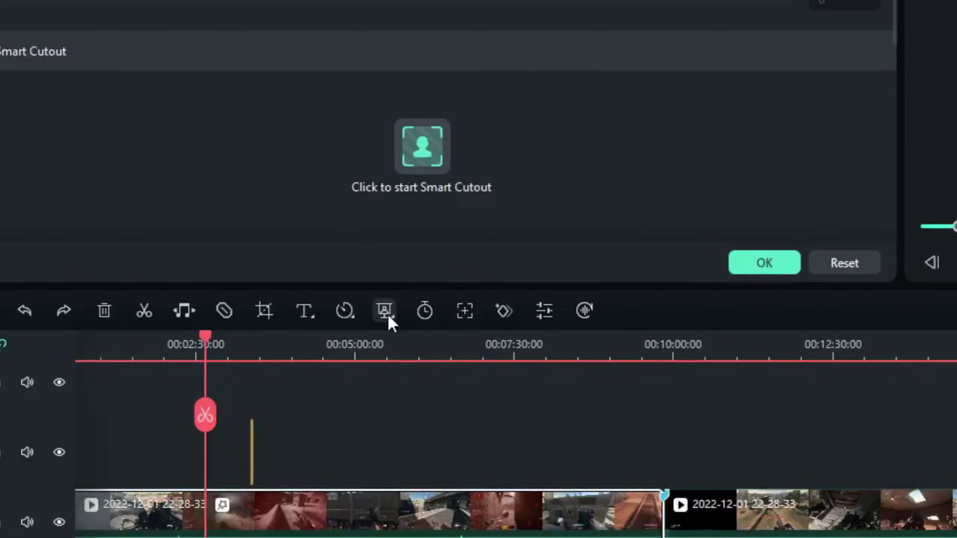
# Apply Smart Cutout to the gameplay clip and track the gun and hands through it
pyautogui.click(385, 311)
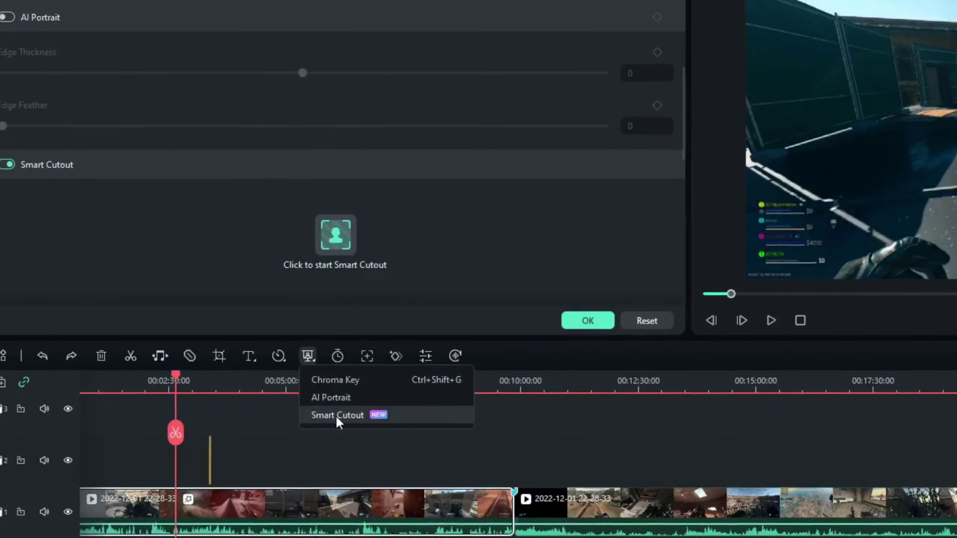
pyautogui.click(336, 416)
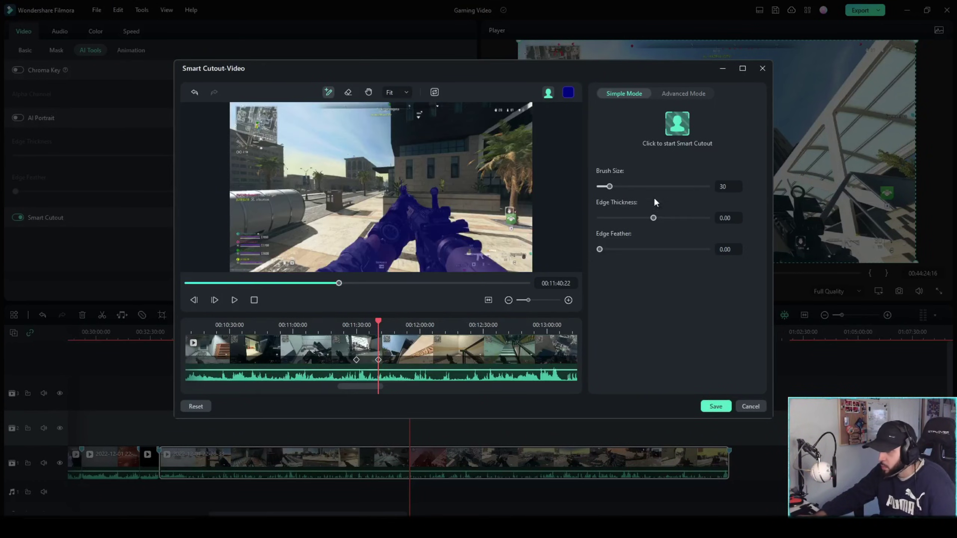
pyautogui.click(674, 125)
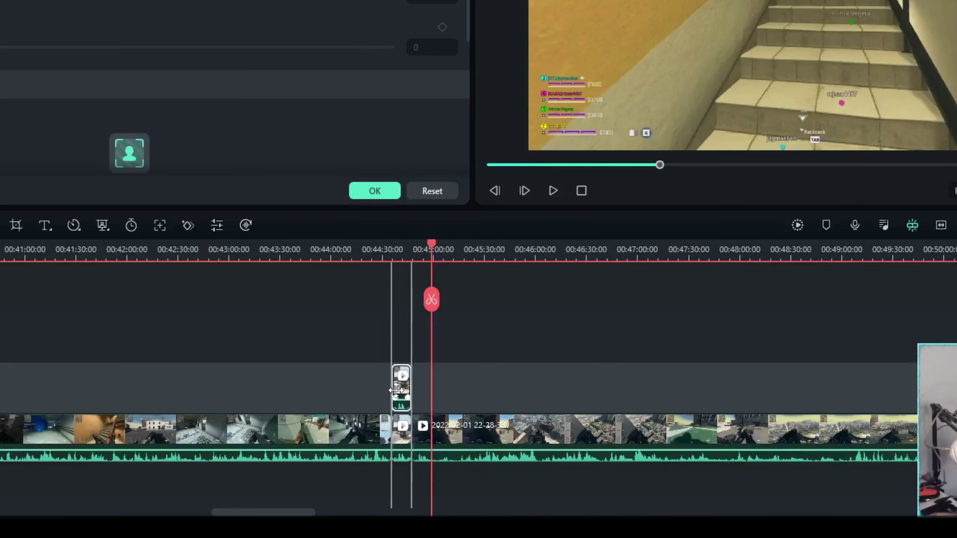
# Move the cut-out gun clip up to track 2 and push a Color slider to its maximum
pyautogui.moveTo(401, 438); pyautogui.dragTo(401, 388)
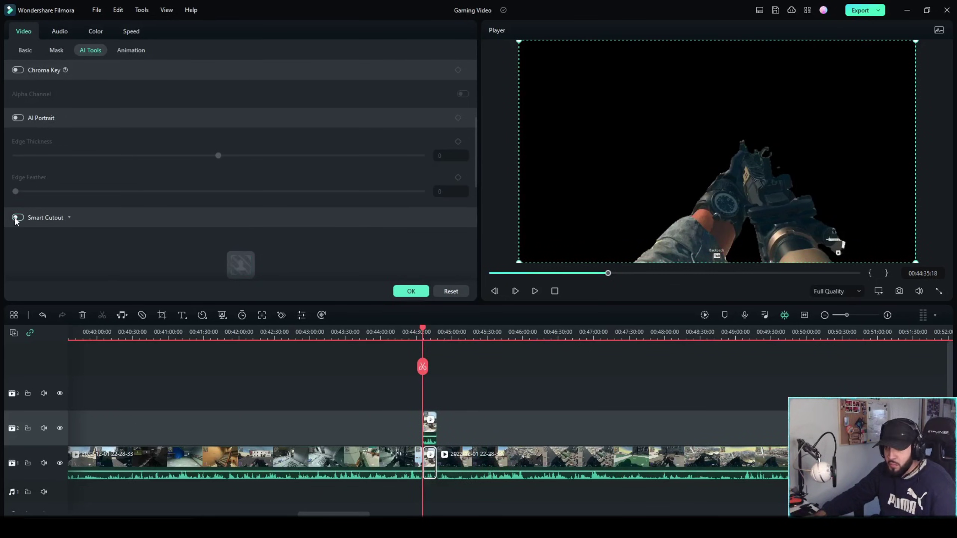
pyautogui.click(410, 295)
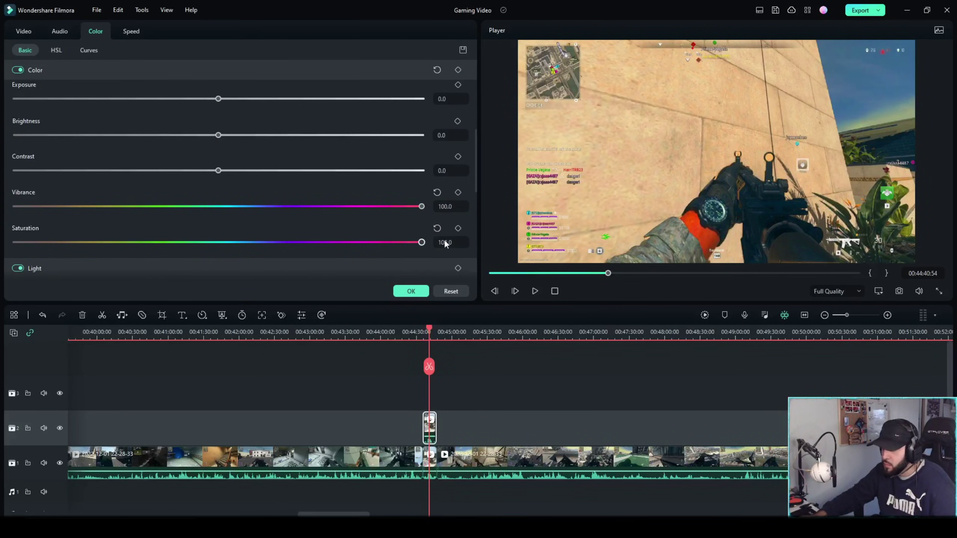
pyautogui.scroll(5, 445, 243)
pyautogui.moveTo(113, 183); pyautogui.dragTo(358, 183)
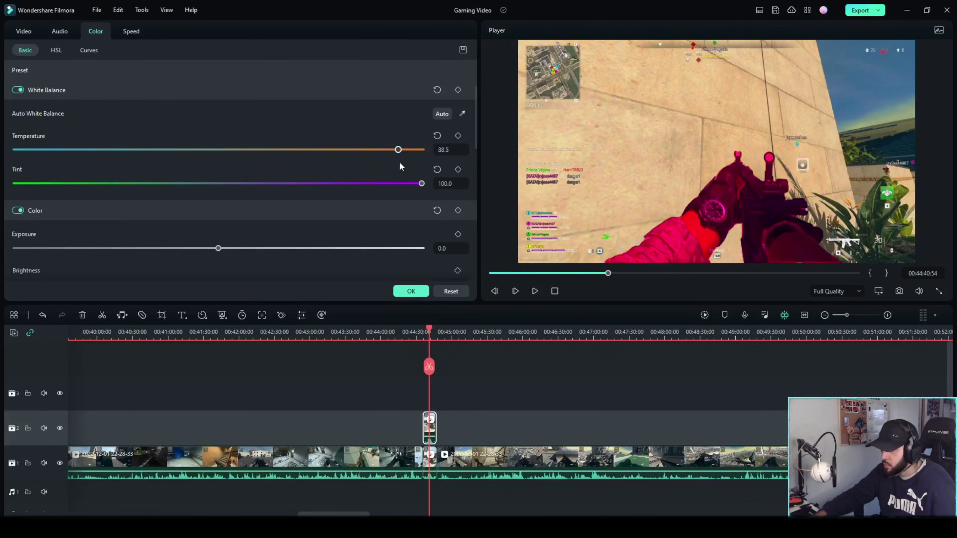